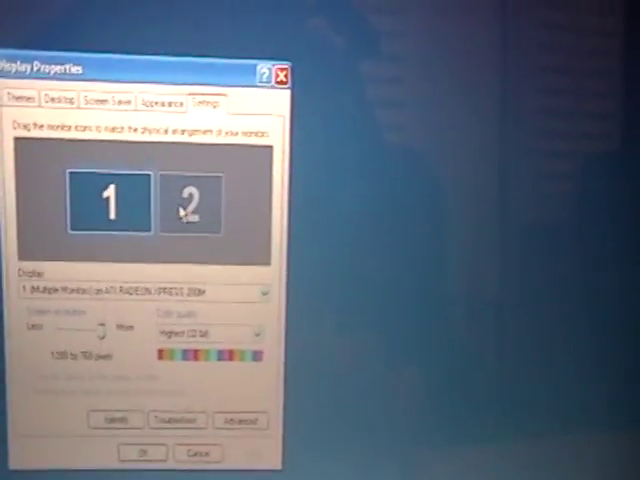
Select monitor 2 on the Settings tab and enable 'Extend my Windows desktop onto this monitor'.
{"action": "left_click", "coordinate": [182, 210]}
{"action": "left_click", "coordinate": [136, 210]}
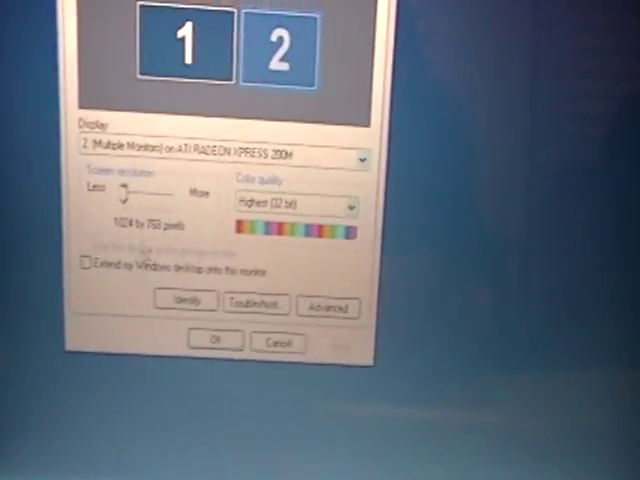
{"action": "left_click", "coordinate": [180, 75]}
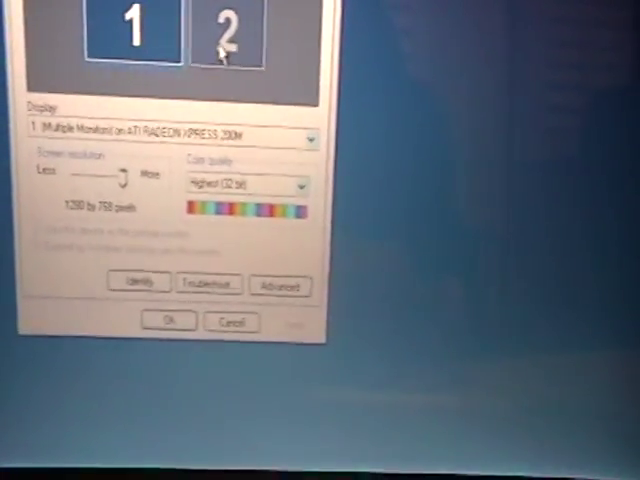
{"action": "left_click", "coordinate": [222, 55]}
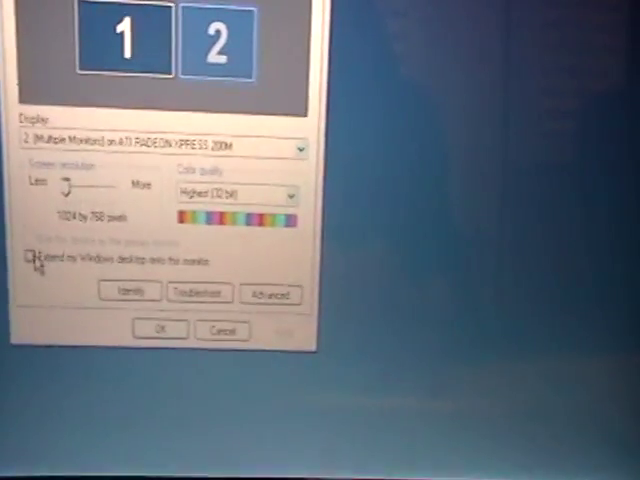
{"action": "left_click", "coordinate": [36, 243]}
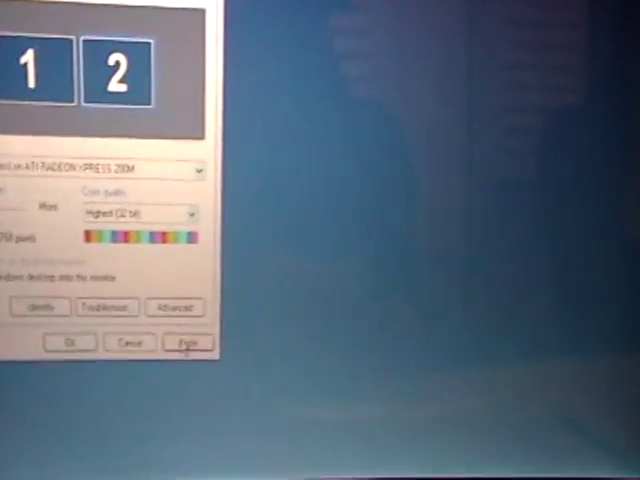